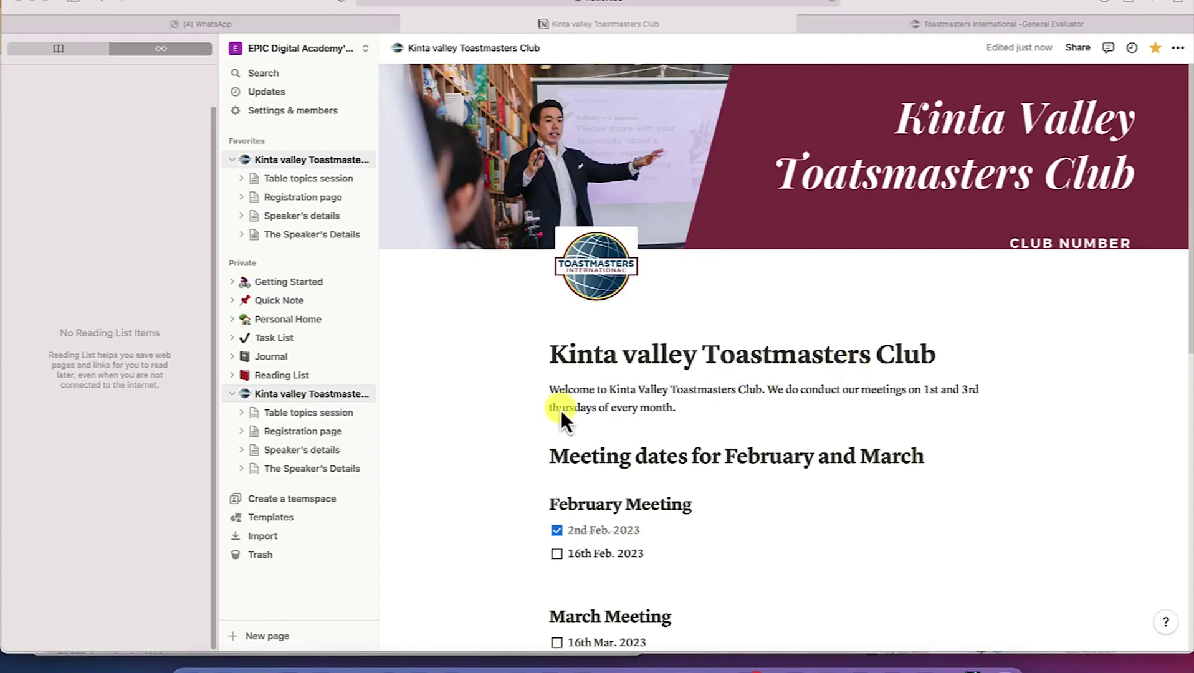
# Step: Add an empty line at the end of the Kinta valley Toastmasters Club page and bring up Import
pyautogui.scroll(-10, 561, 411)
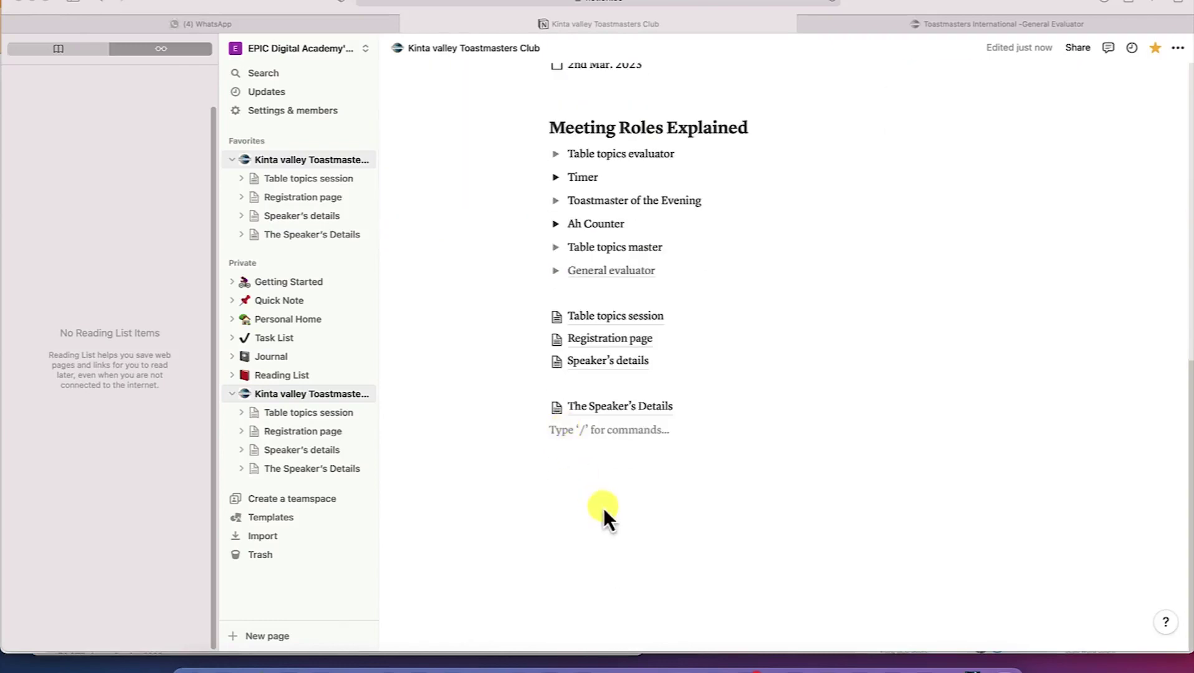
pyautogui.press('Return')
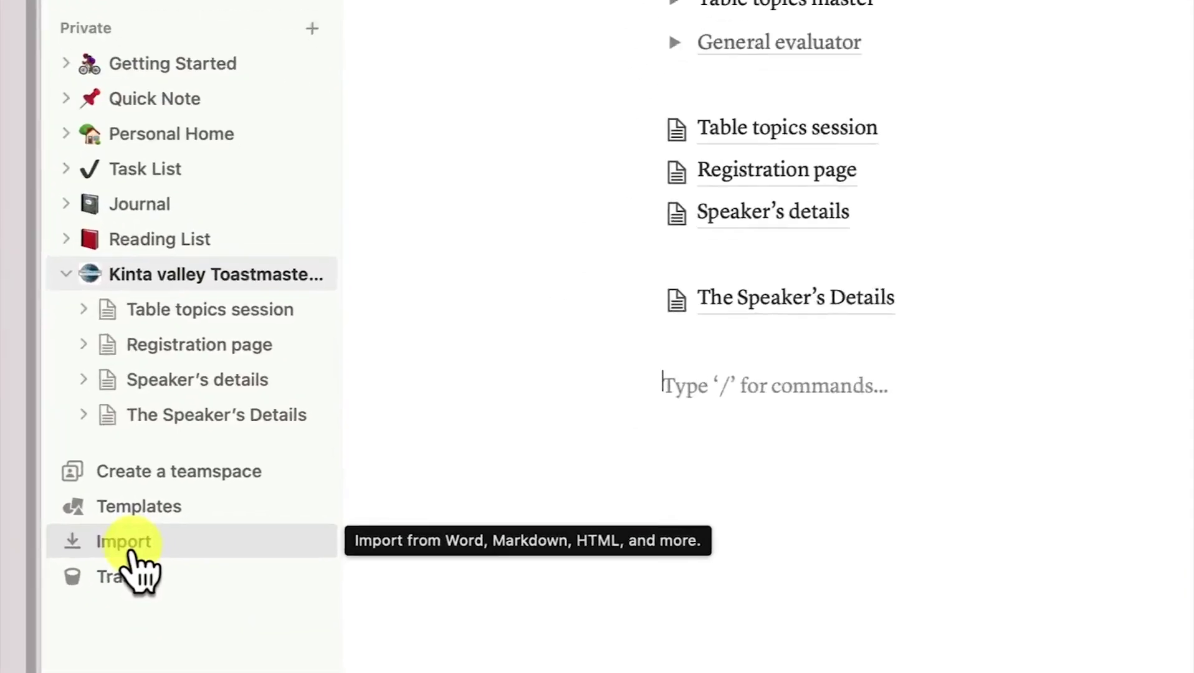
pyautogui.click(103, 561)
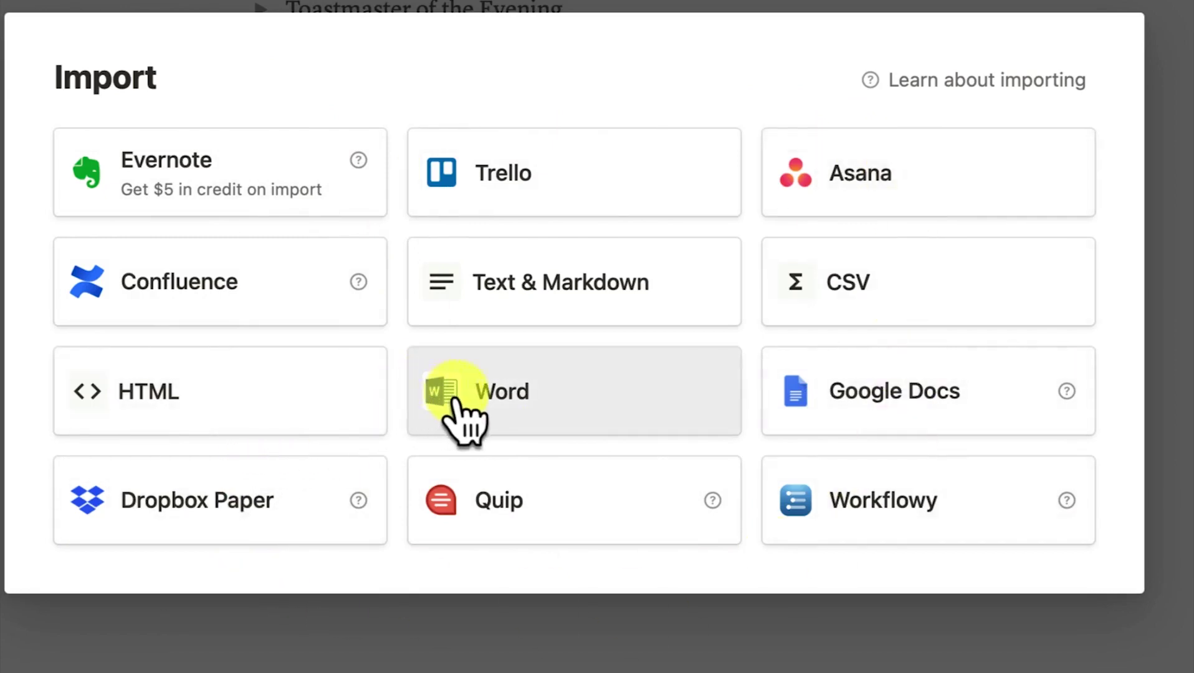
# Step: Import Skills.docx from the Notion folder as a Word document
pyautogui.click(488, 402)
pyautogui.click(734, 62)
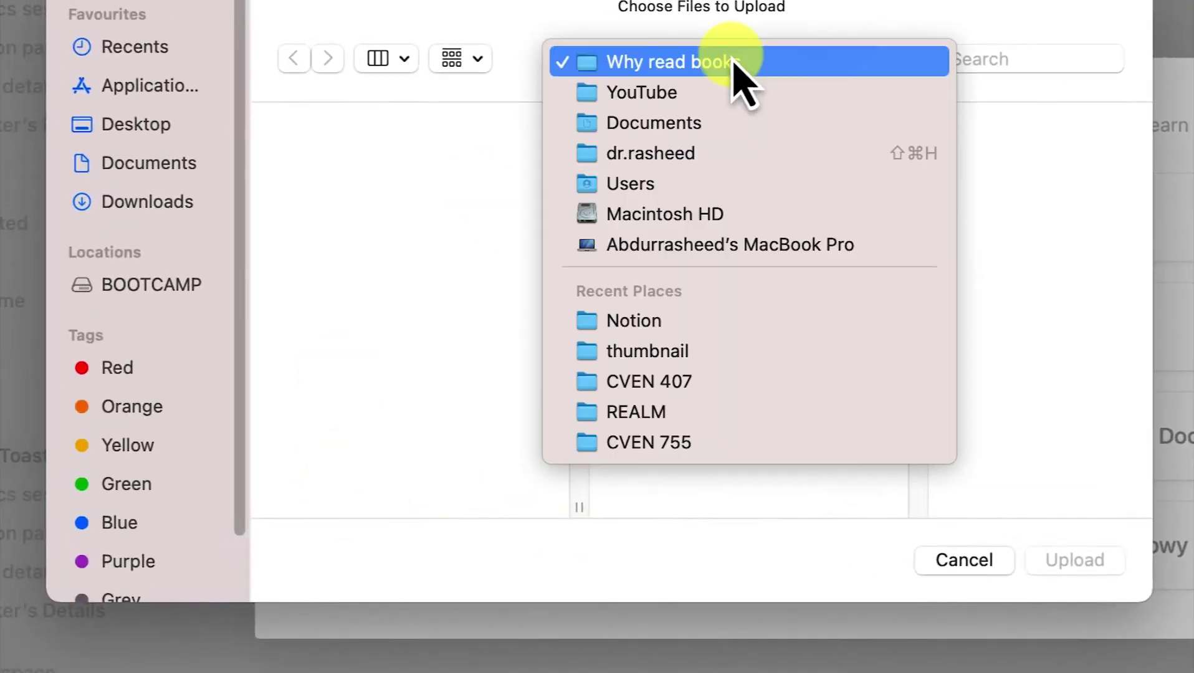
pyautogui.click(701, 322)
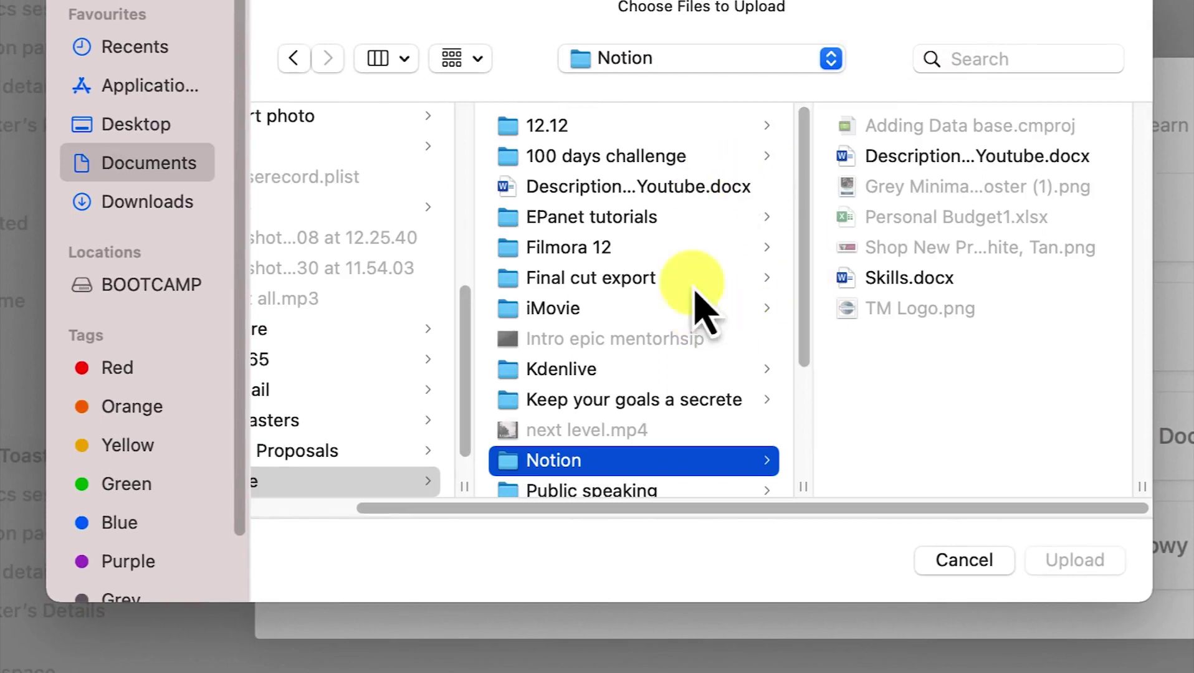
pyautogui.click(908, 281)
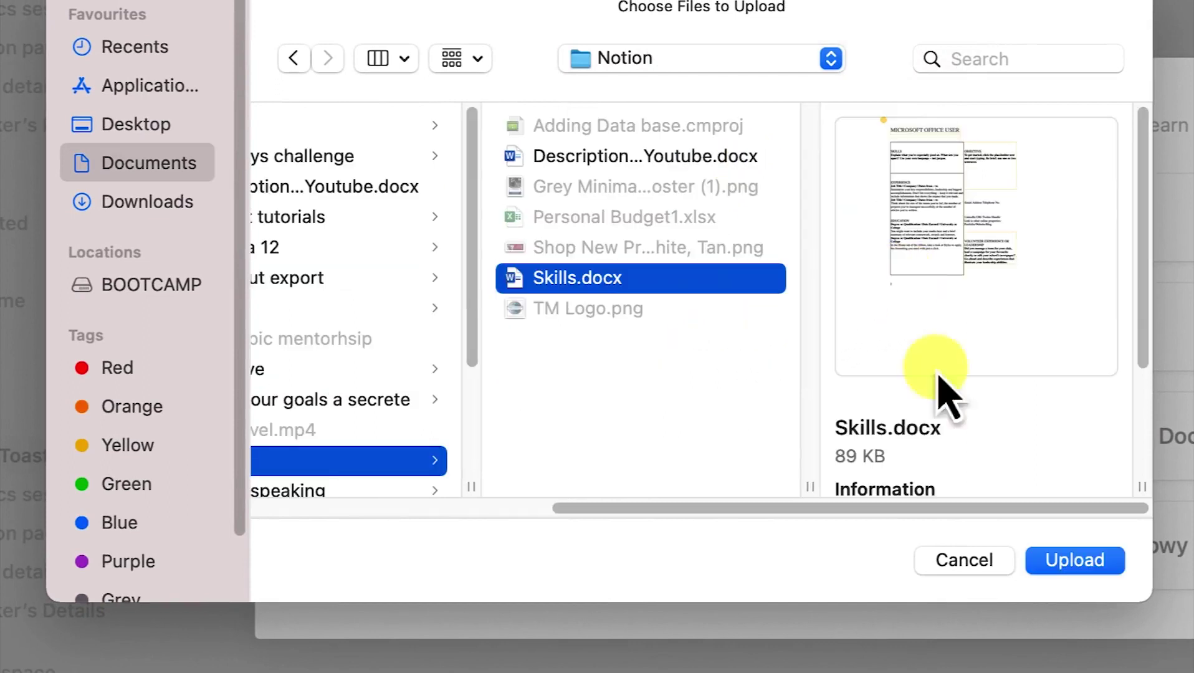
pyautogui.click(1072, 570)
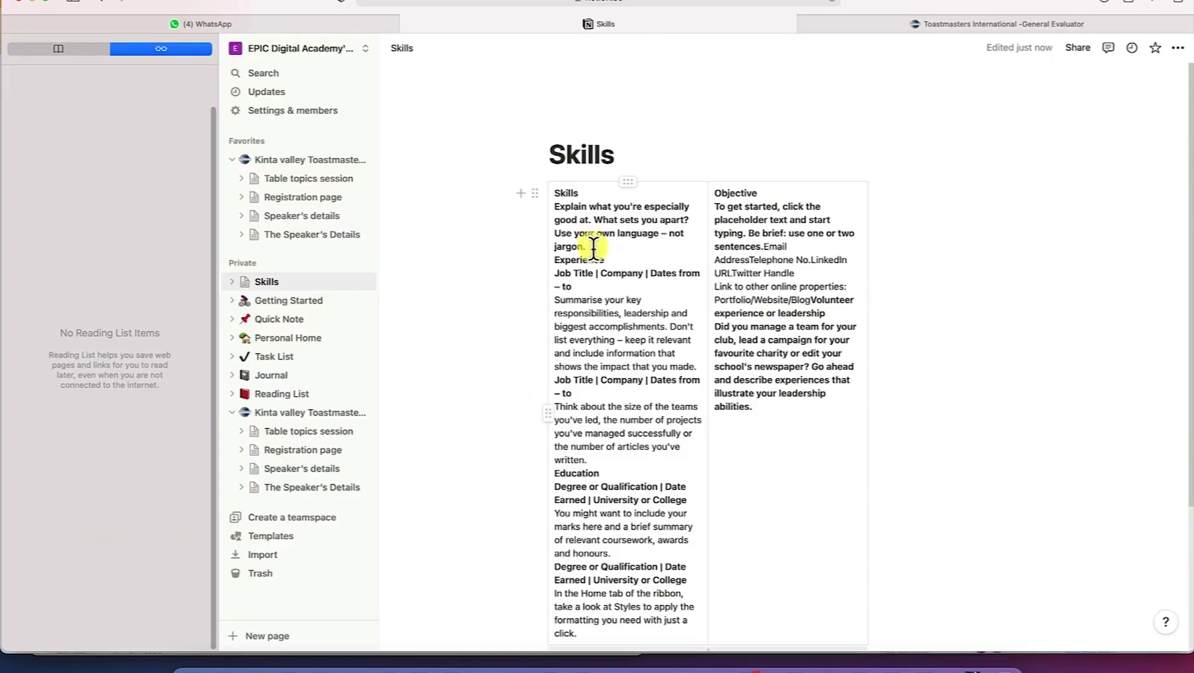
# Step: Inspect the imported Objective and Job Title cells, then move Skills under the club page
pyautogui.scroll(-3, 592, 266)
pyautogui.scroll(3, 591, 267)
pyautogui.click(795, 194)
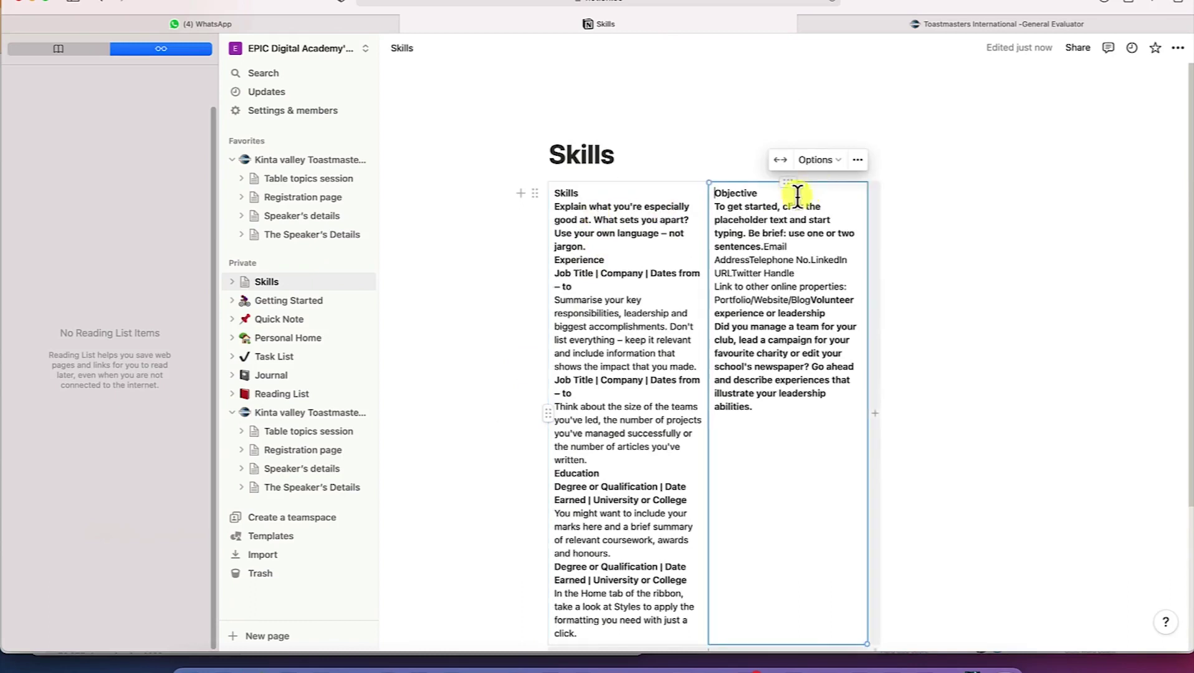
pyautogui.click(641, 288)
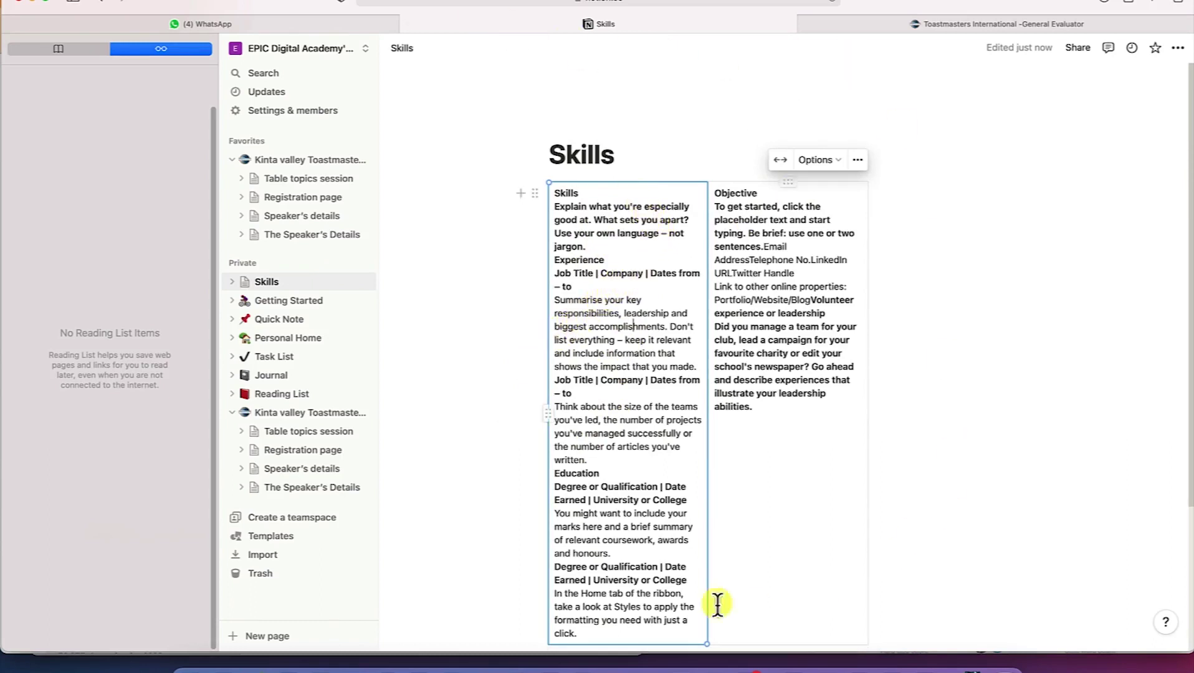
pyautogui.click(661, 273)
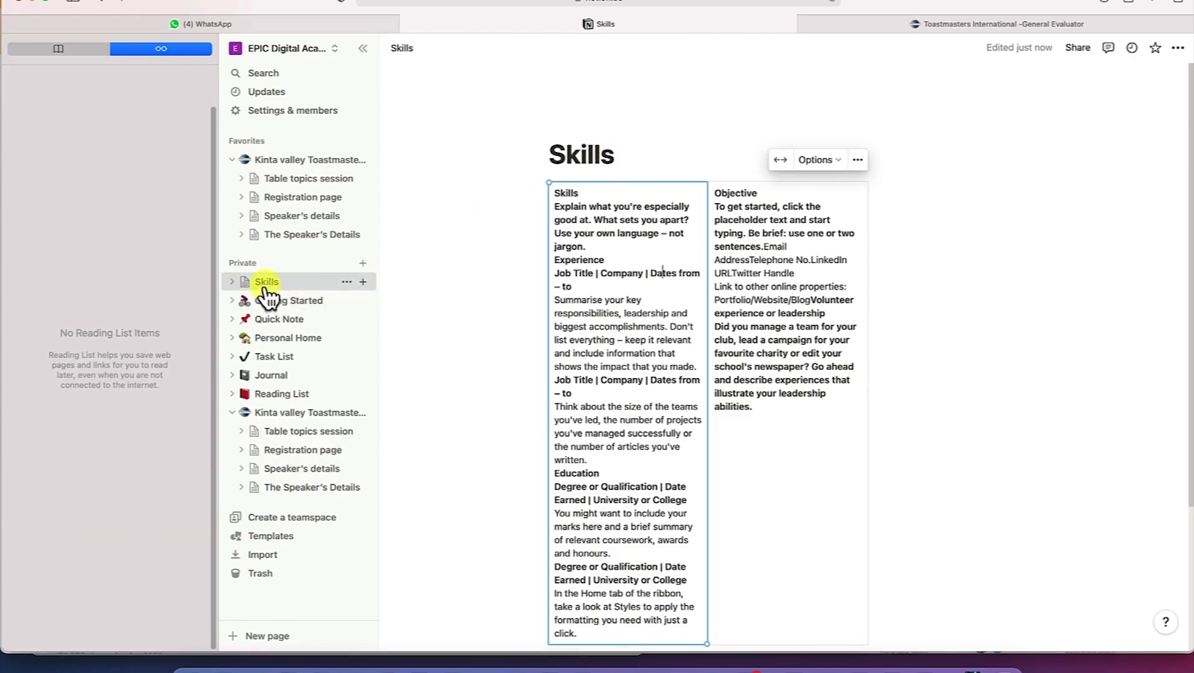
pyautogui.moveTo(267, 298); pyautogui.dragTo(268, 507)
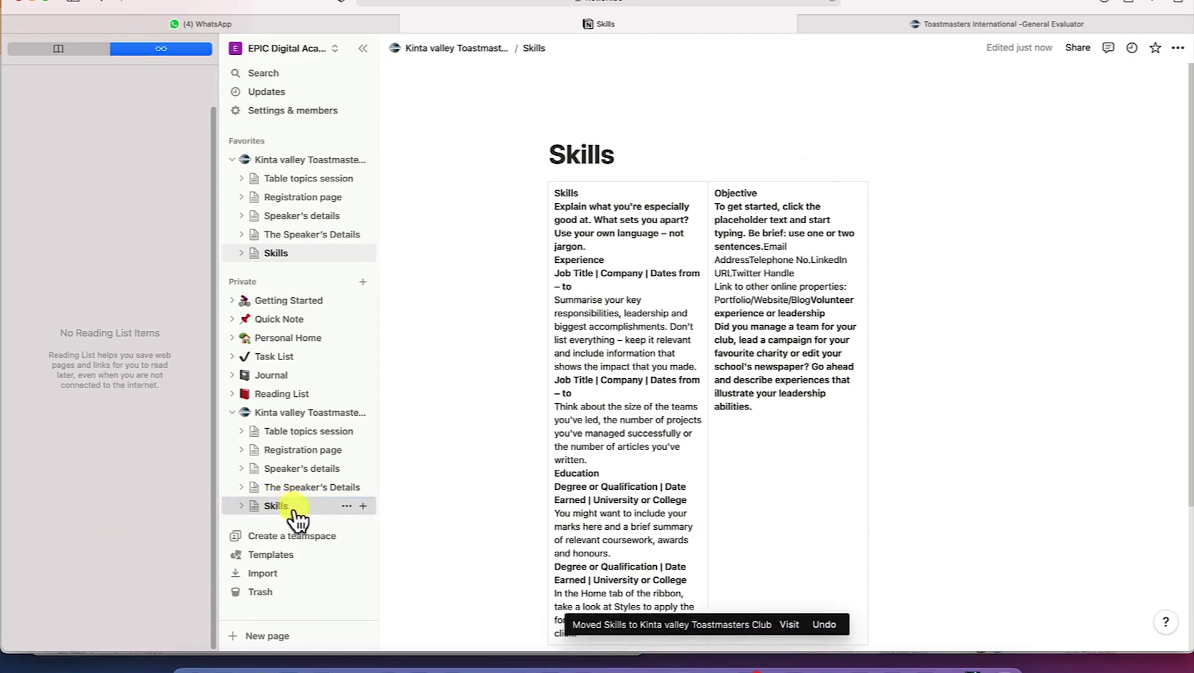
# Step: Confirm Skills now appears among the club page's sub-pages, then return to the club page
pyautogui.click(288, 413)
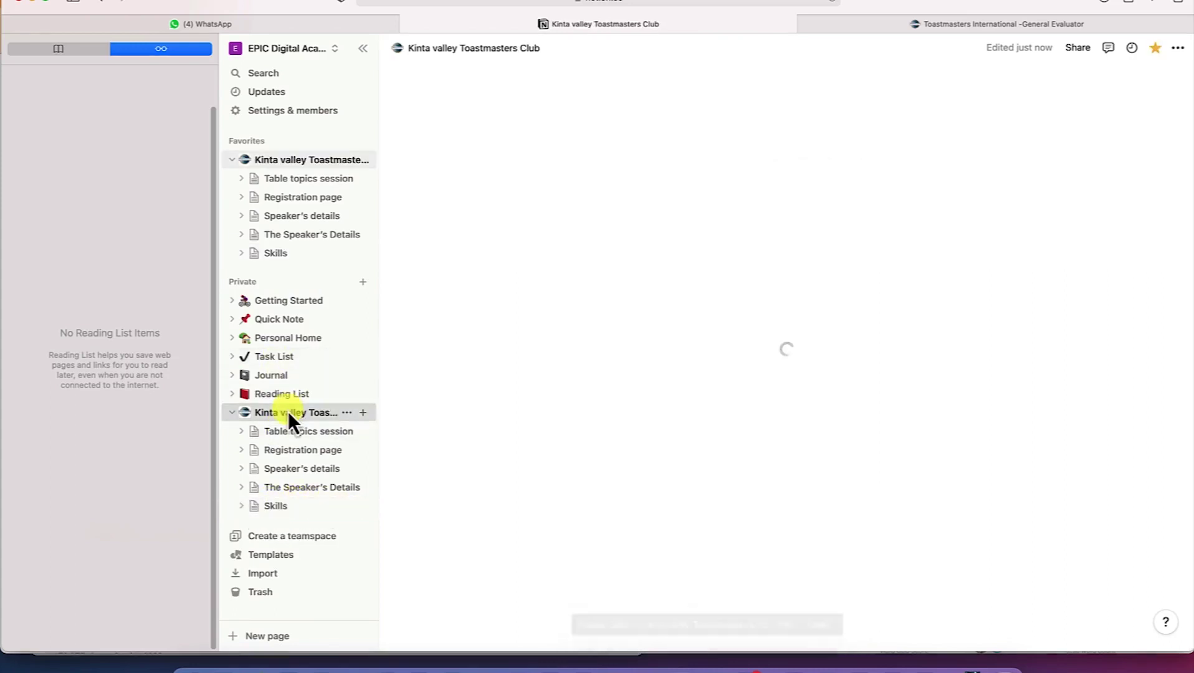
pyautogui.click(233, 413)
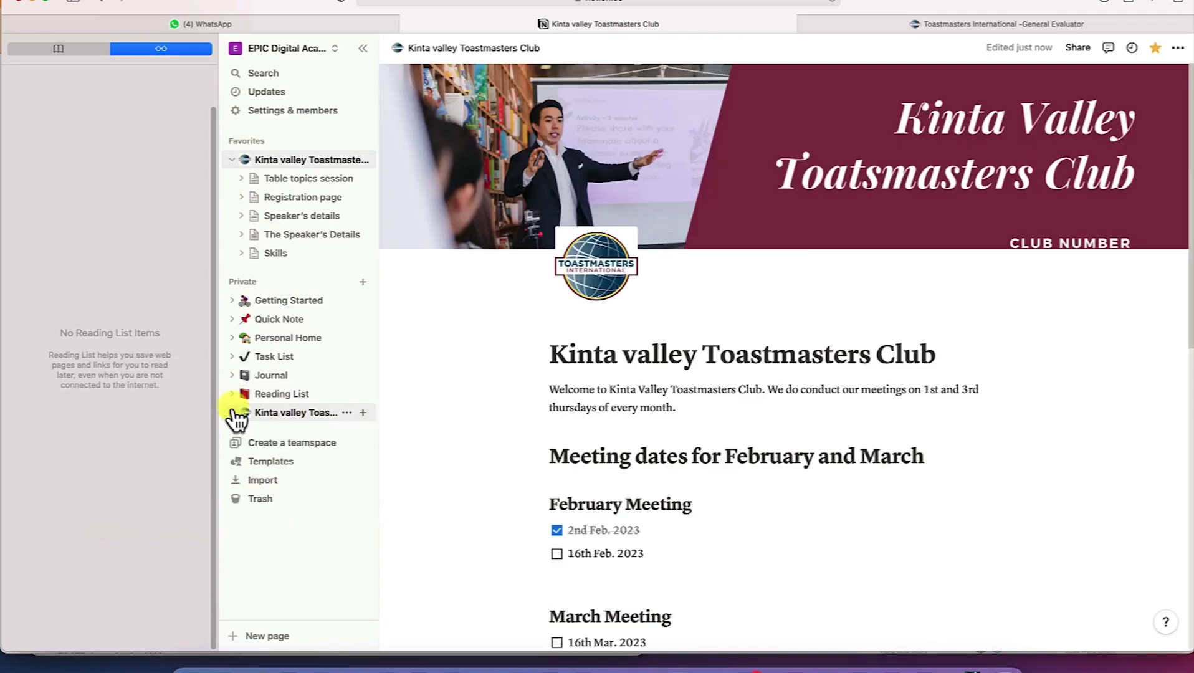
pyautogui.click(233, 413)
pyautogui.click(277, 506)
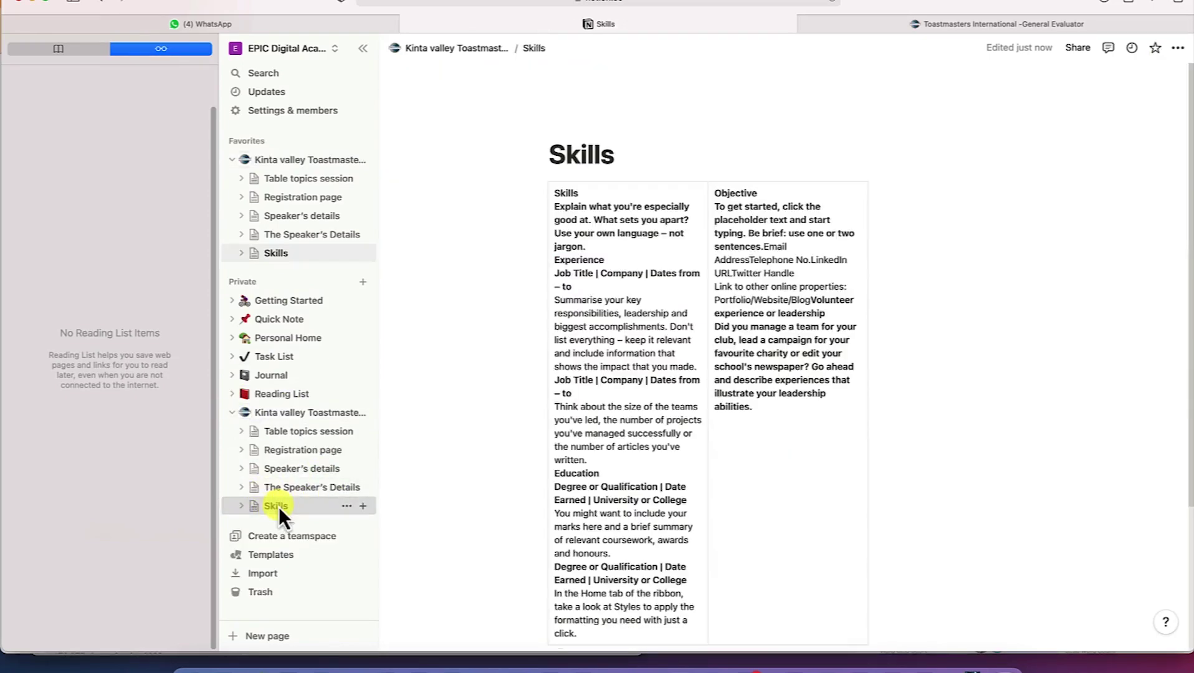
pyautogui.click(284, 419)
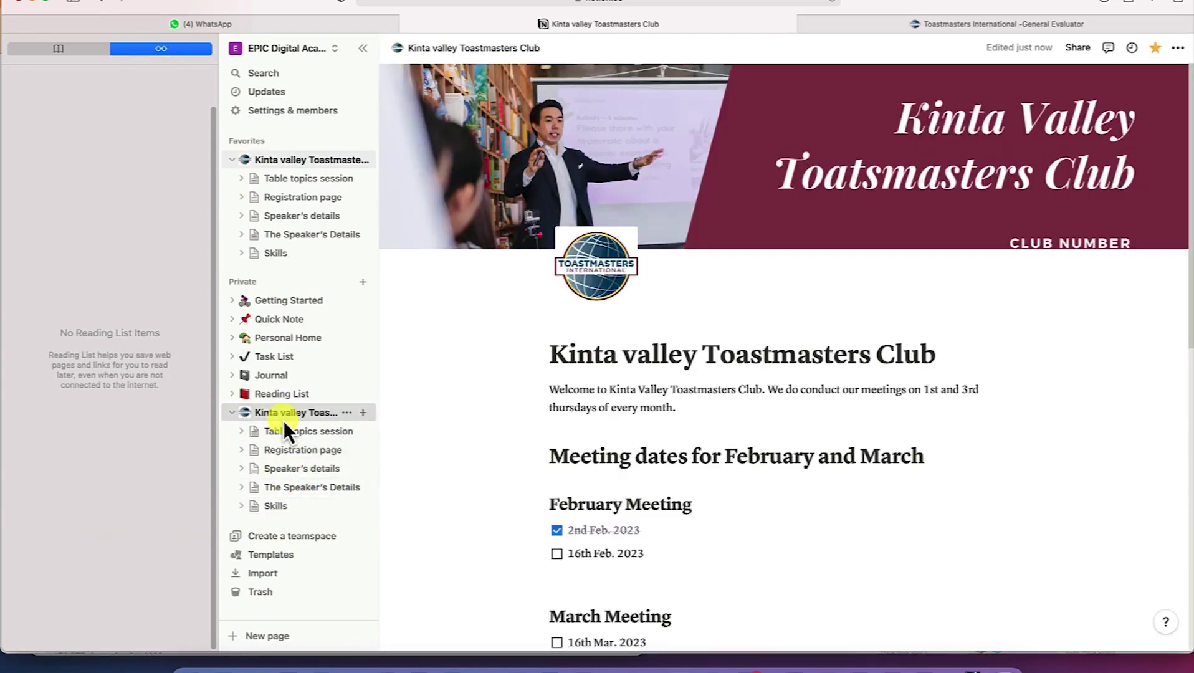
pyautogui.click(274, 572)
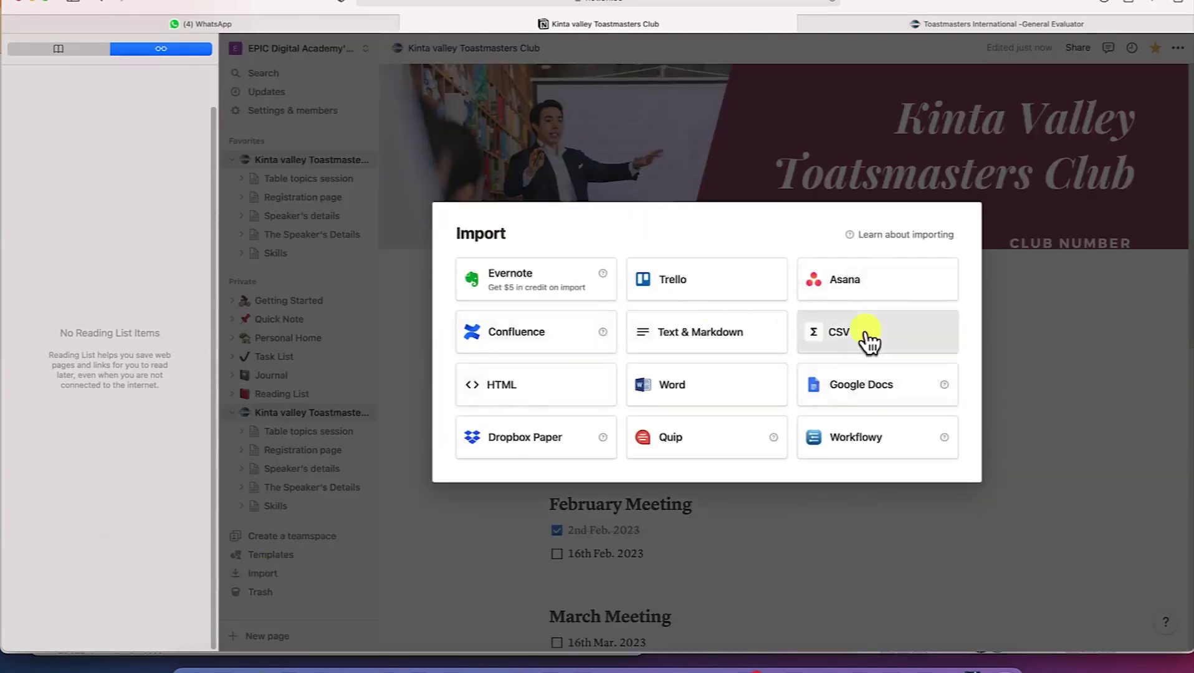
# Step: Try a CSV import, cancel it, and reopen the Import options over the club page
pyautogui.click(867, 340)
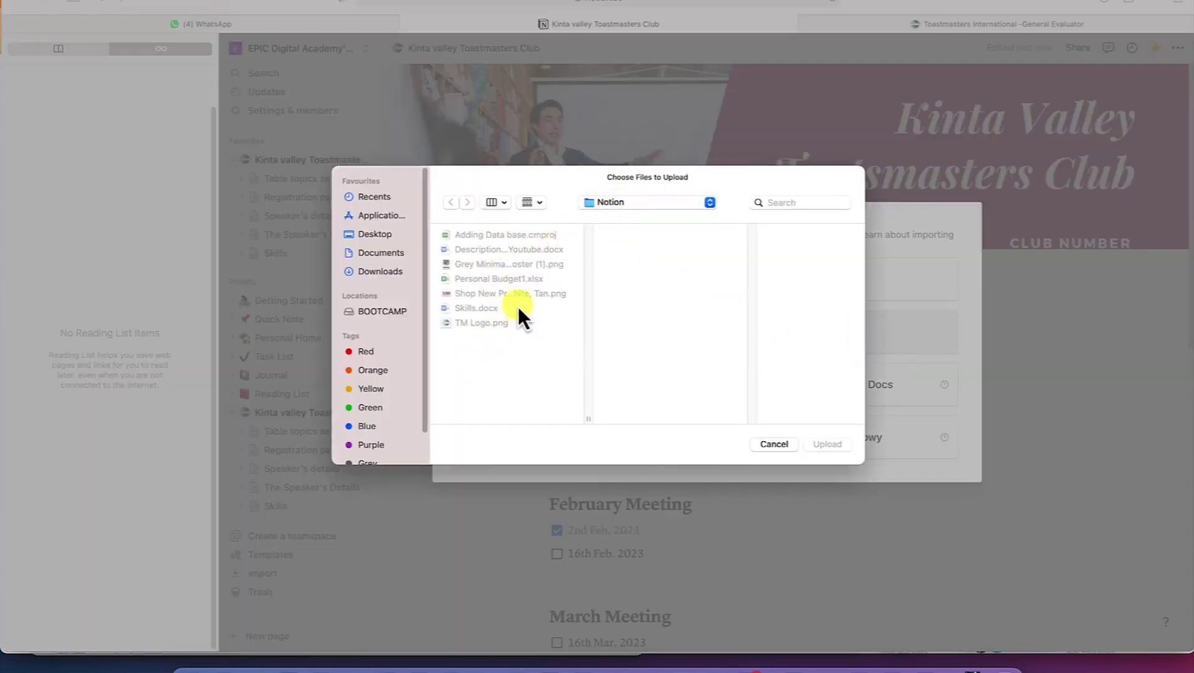
pyautogui.click(774, 444)
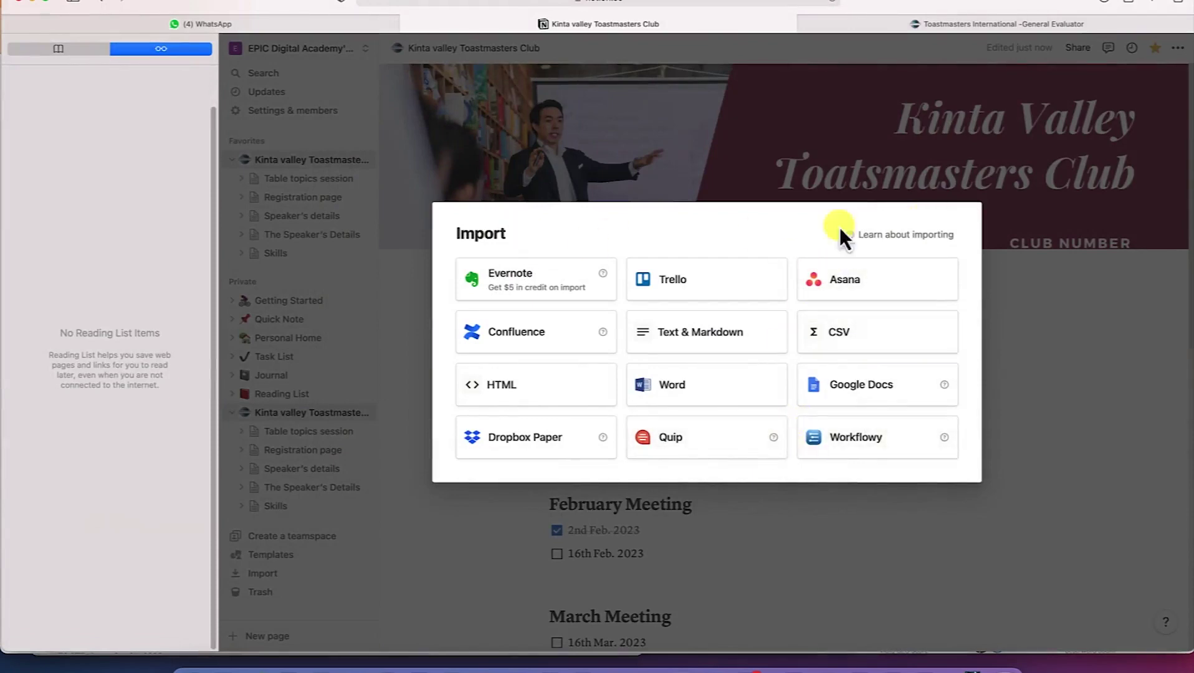
pyautogui.click(1039, 448)
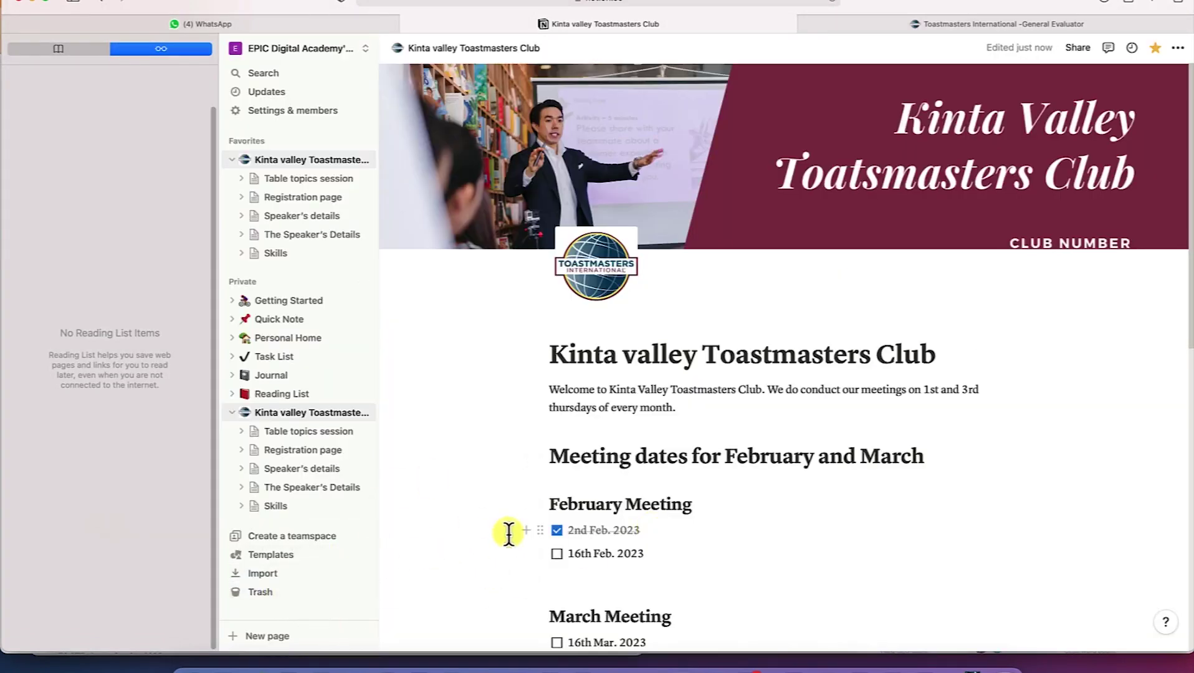
pyautogui.click(288, 575)
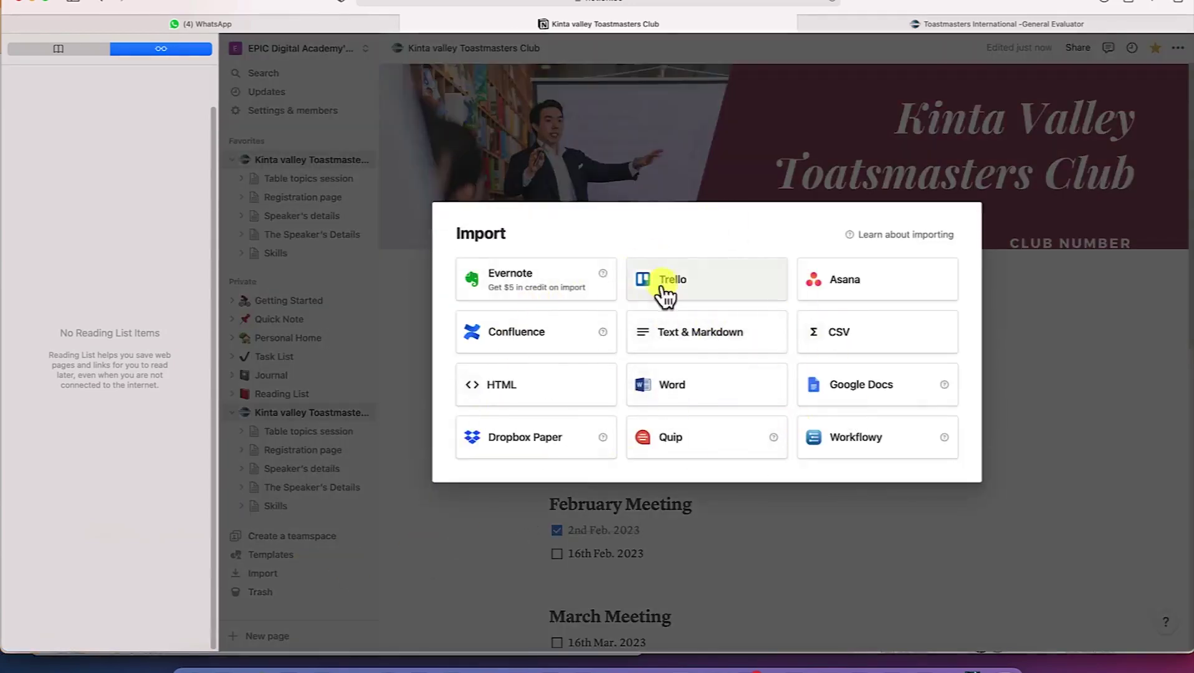
# Step: Pick Trello as the import source, then abandon its authorization
pyautogui.click(723, 278)
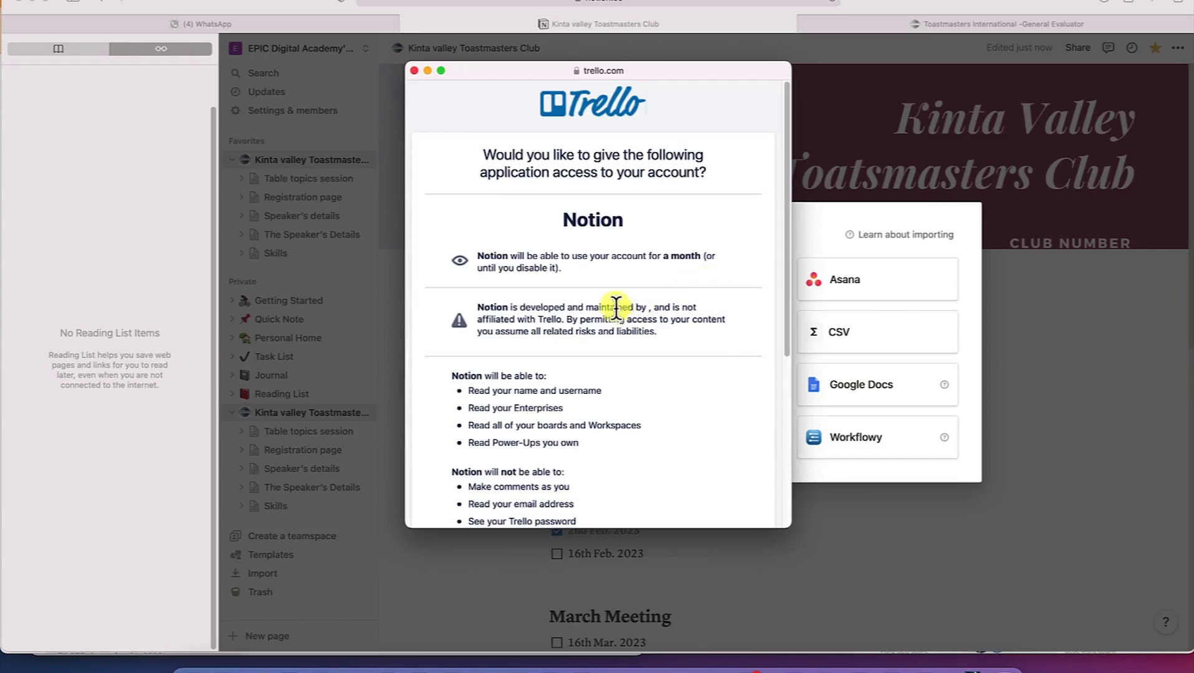
pyautogui.scroll(-5, 629, 293)
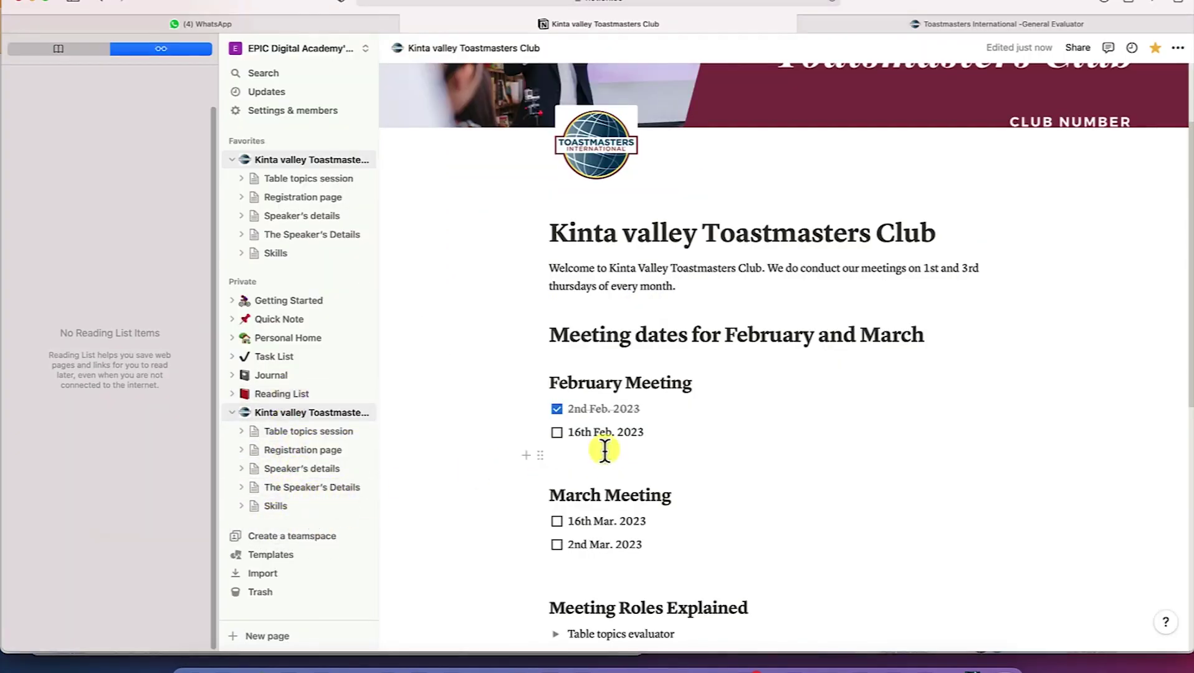
# Step: Create empty lines below the Skills link at the bottom of the club page
pyautogui.scroll(3, 541, 472)
pyautogui.scroll(-10, 551, 422)
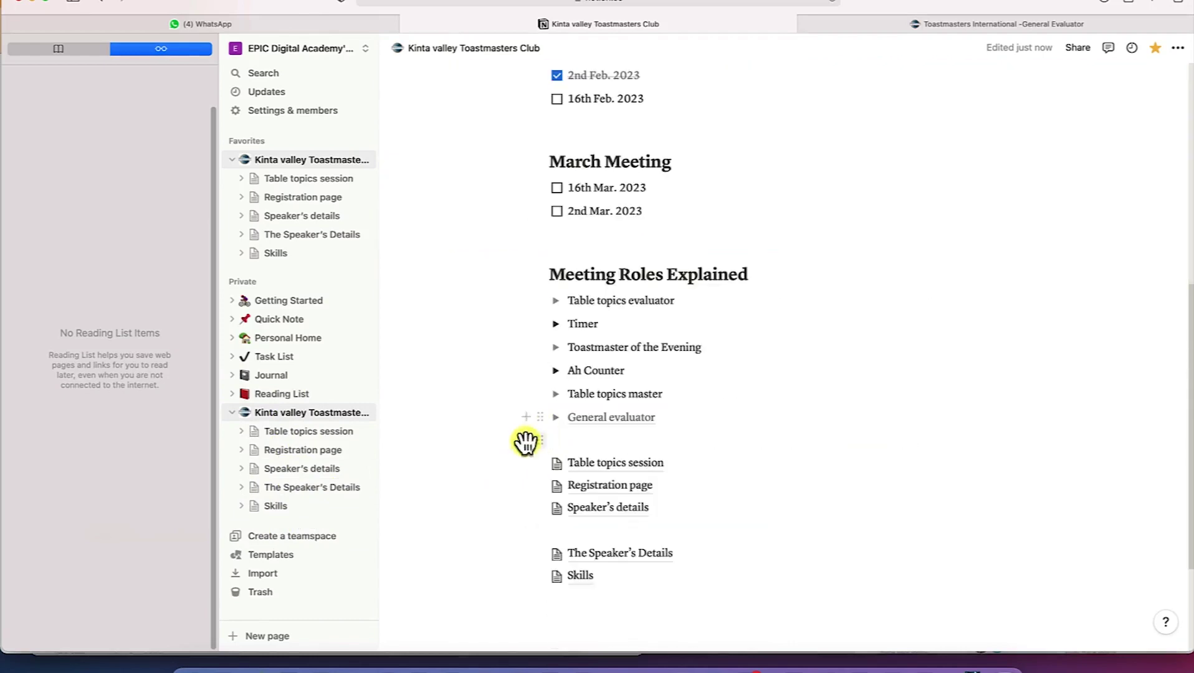
pyautogui.click(608, 461)
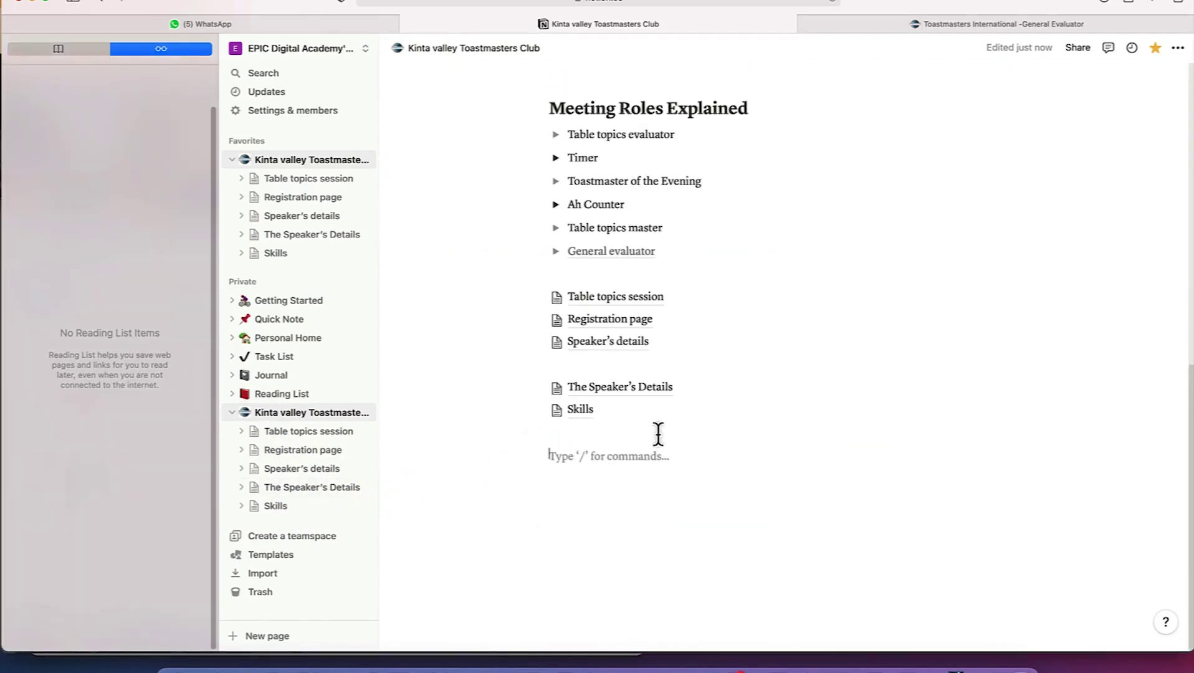
pyautogui.scroll(10, 656, 443)
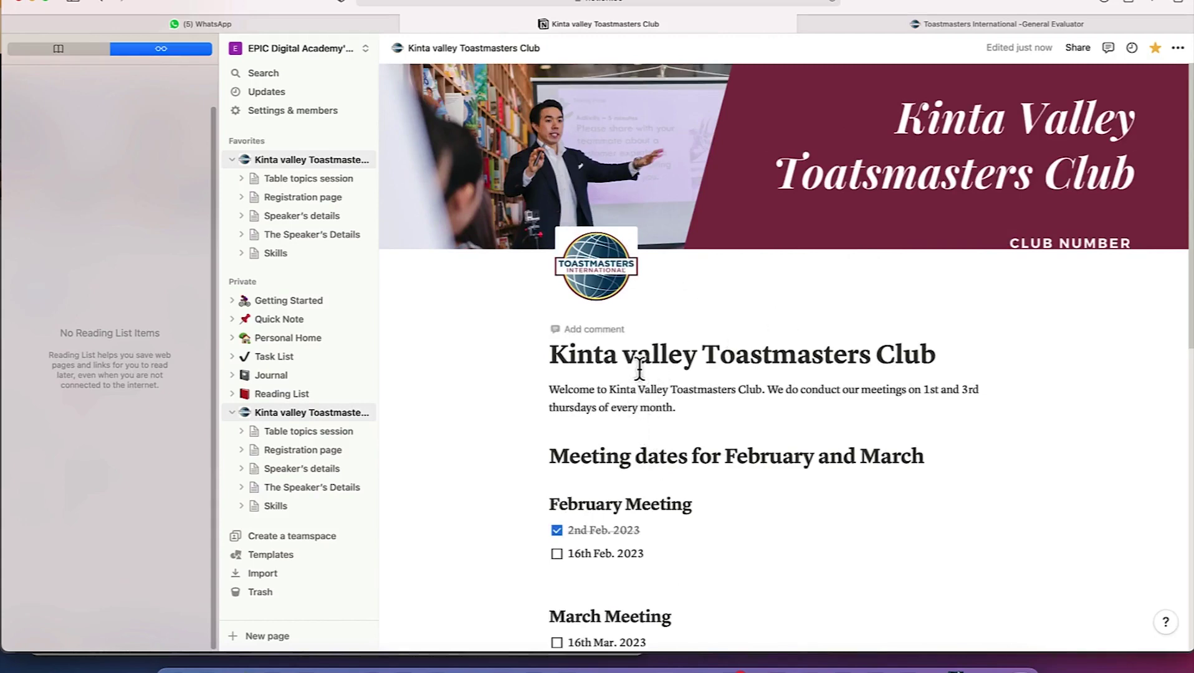
pyautogui.scroll(-10, 642, 386)
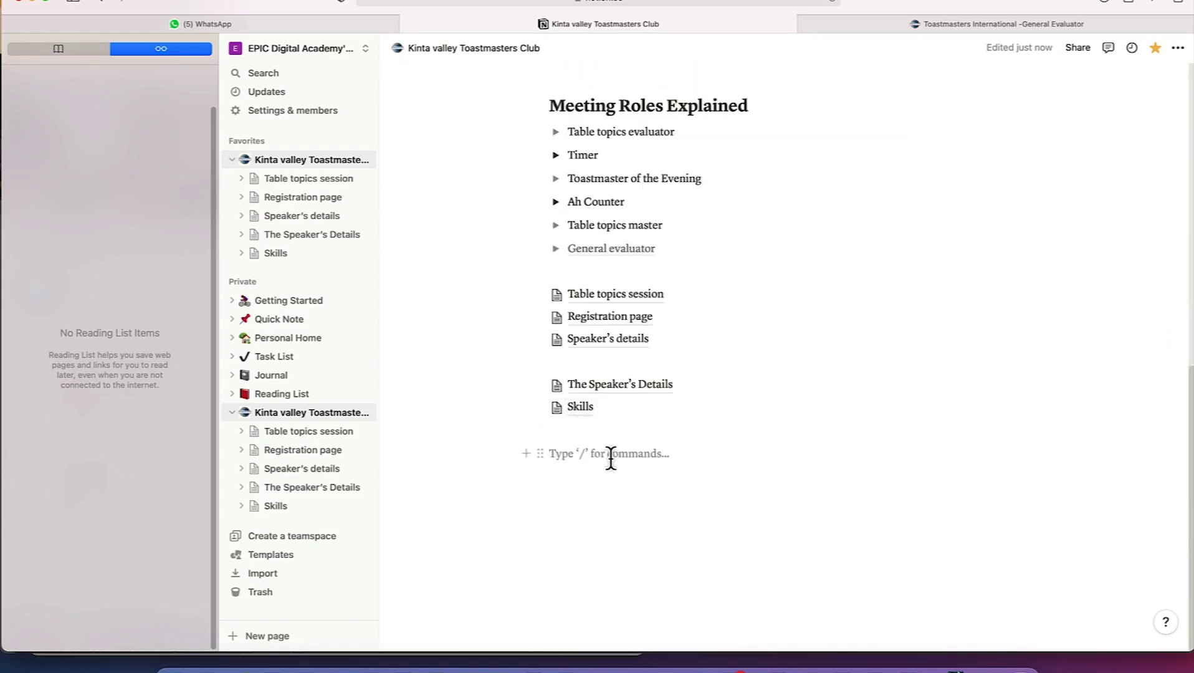
pyautogui.press('Return')
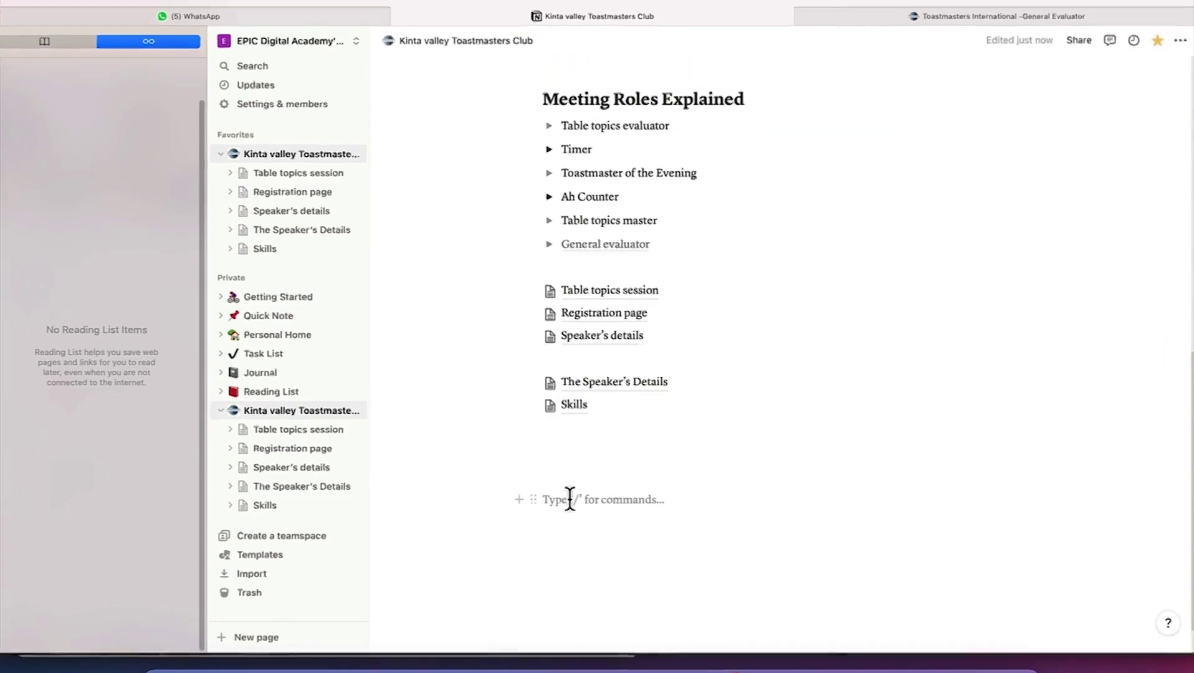
# Step: Use /map to embed the club's pasted Google Maps link below Skills
pyautogui.write('/')
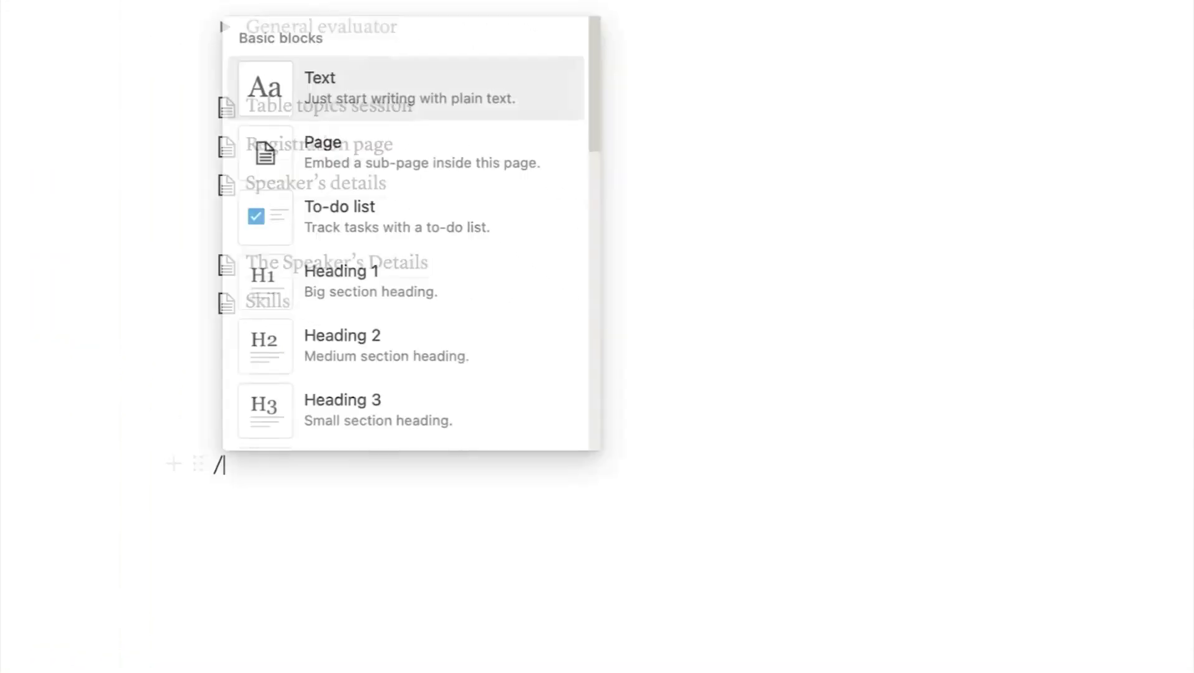
pyautogui.write('map')
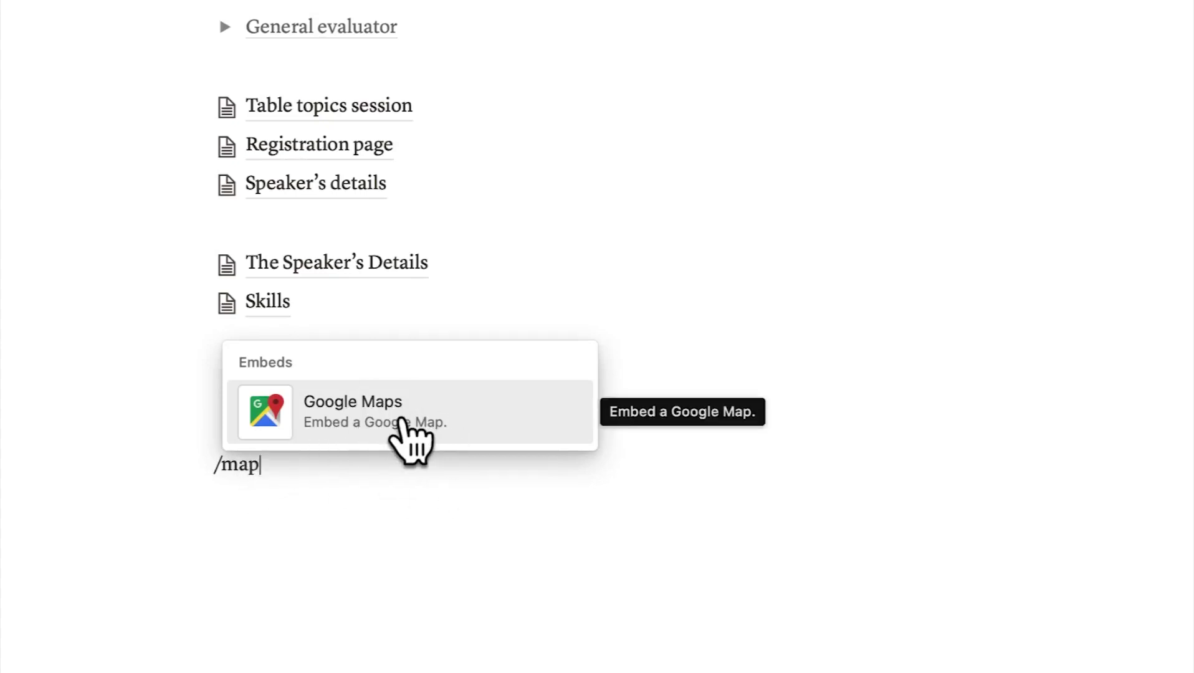
pyautogui.click(406, 423)
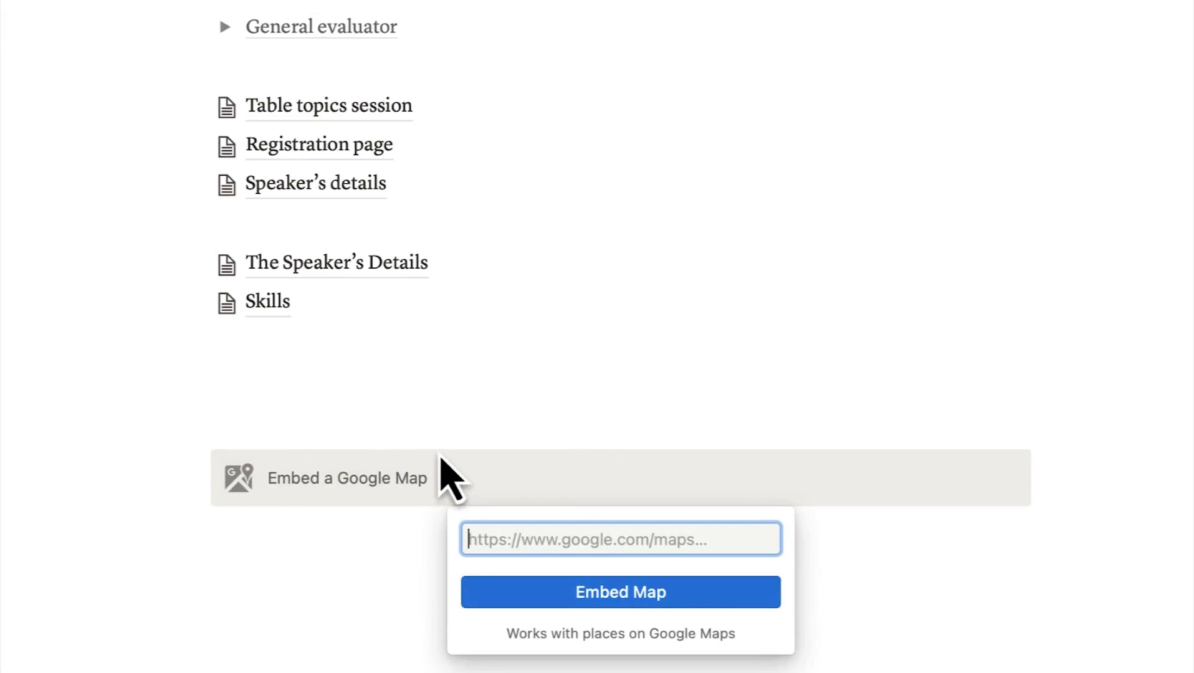
pyautogui.write('https://goo.gl/maps/TAAbeyFCdm4PcoKH7')
pyautogui.click(688, 592)
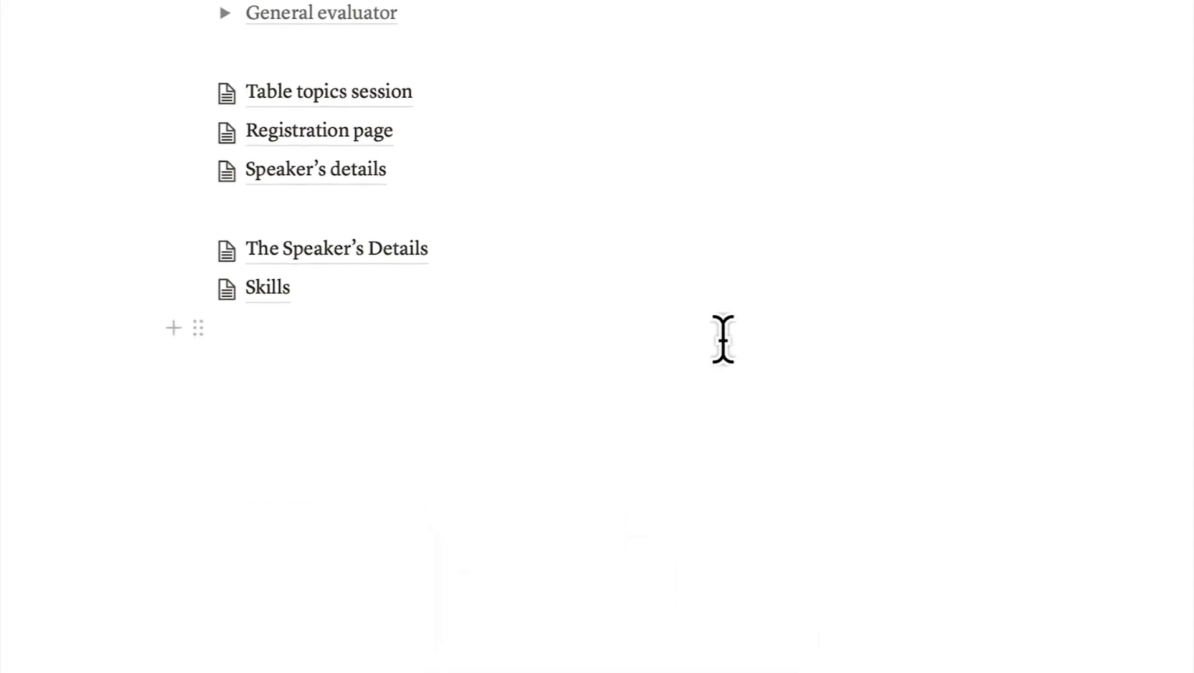
pyautogui.scroll(-3, 1020, 552)
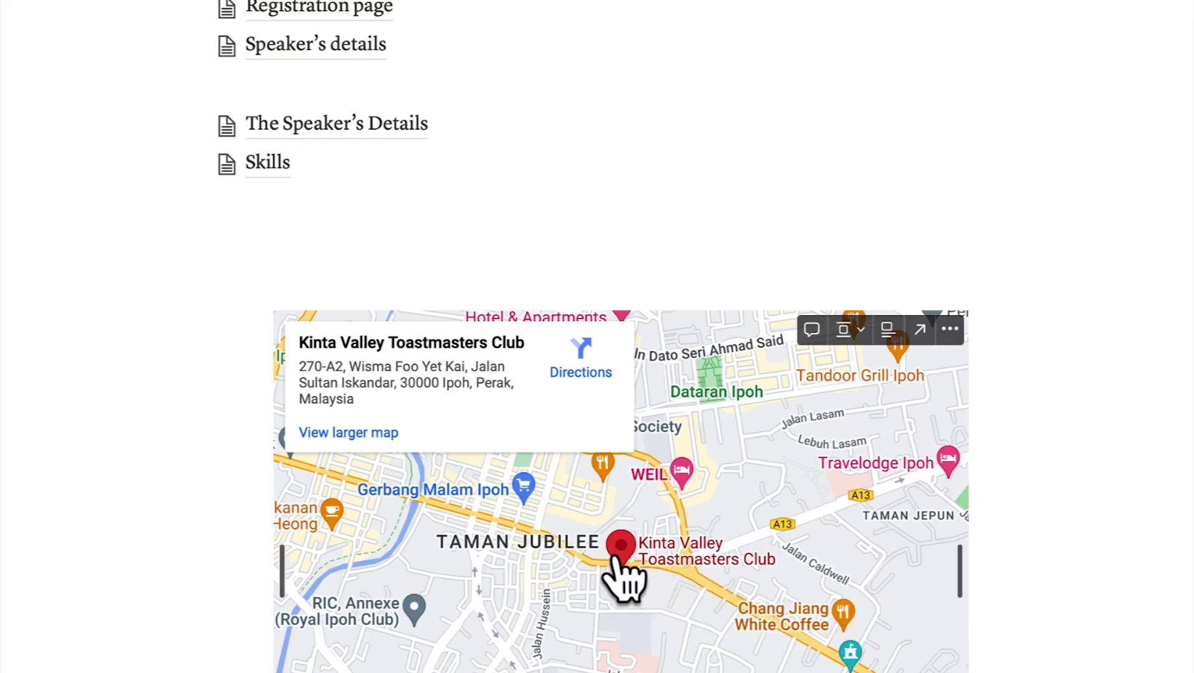
pyautogui.scroll(-2, 620, 551)
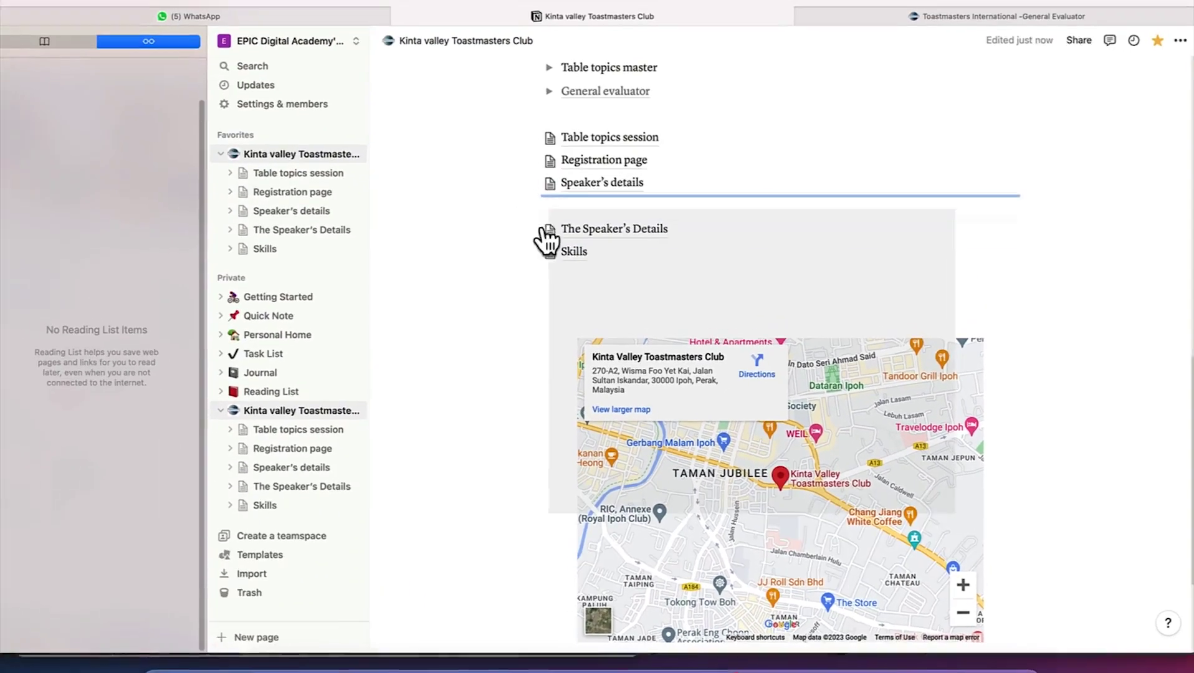
pyautogui.moveTo(549, 370); pyautogui.dragTo(561, 332)
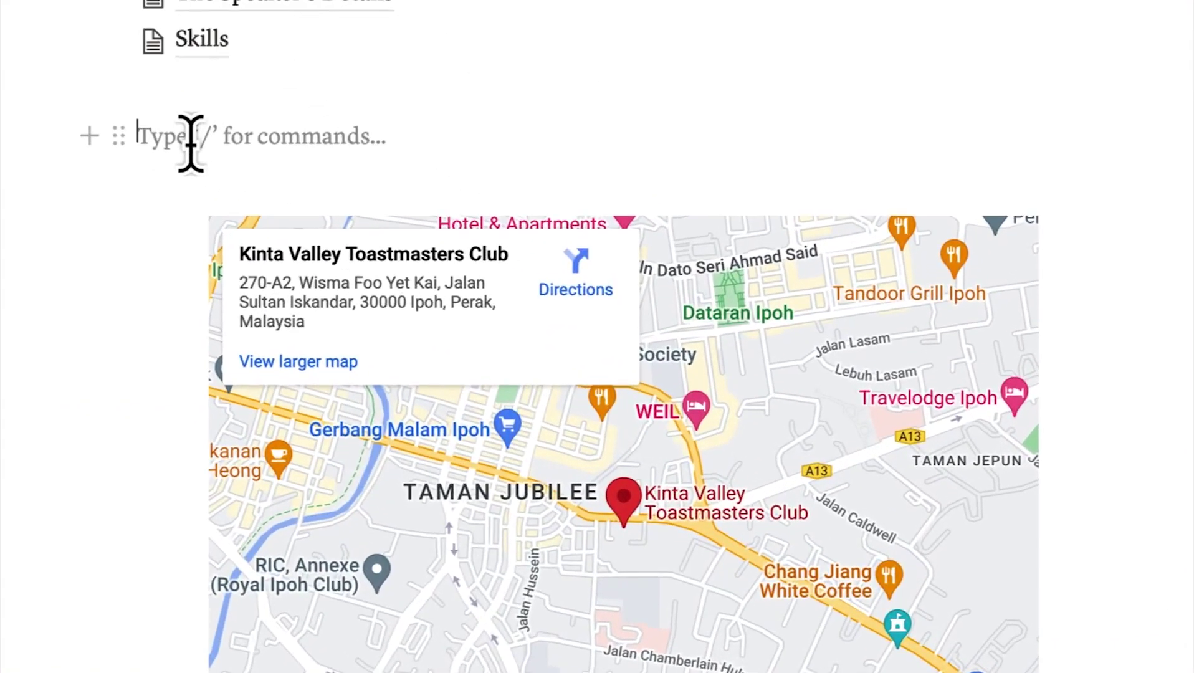
# Step: Insert a Heading 2 above the map and title it 'Club Address'
pyautogui.write('/')
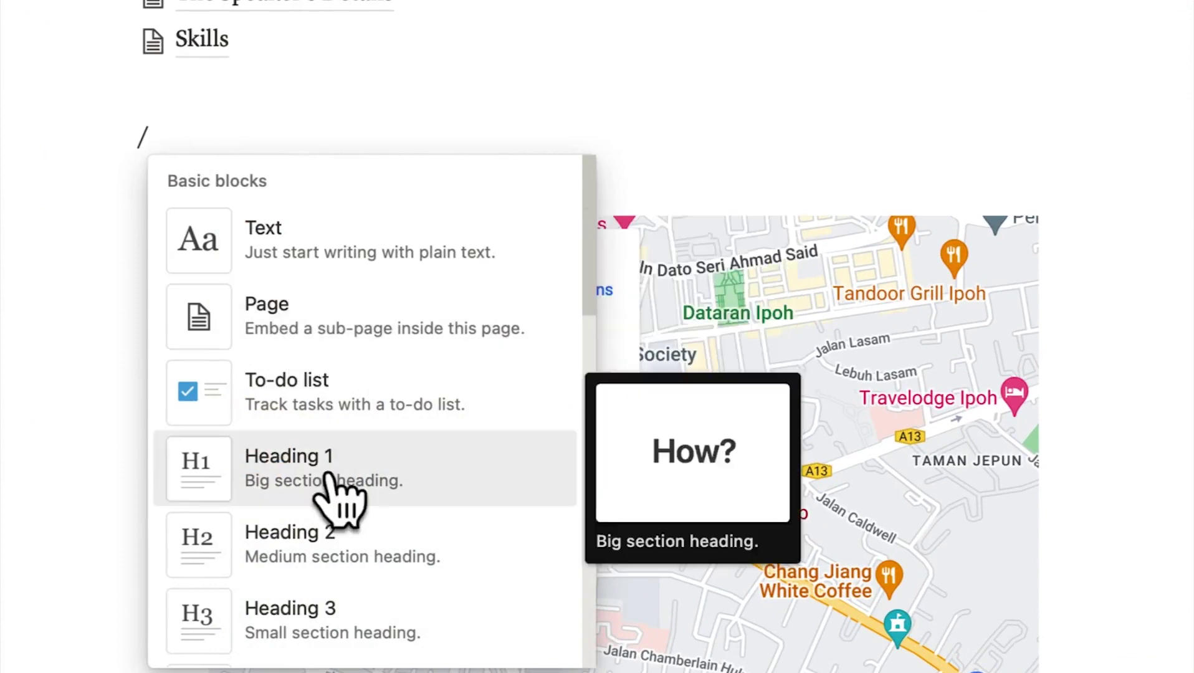
pyautogui.click(333, 554)
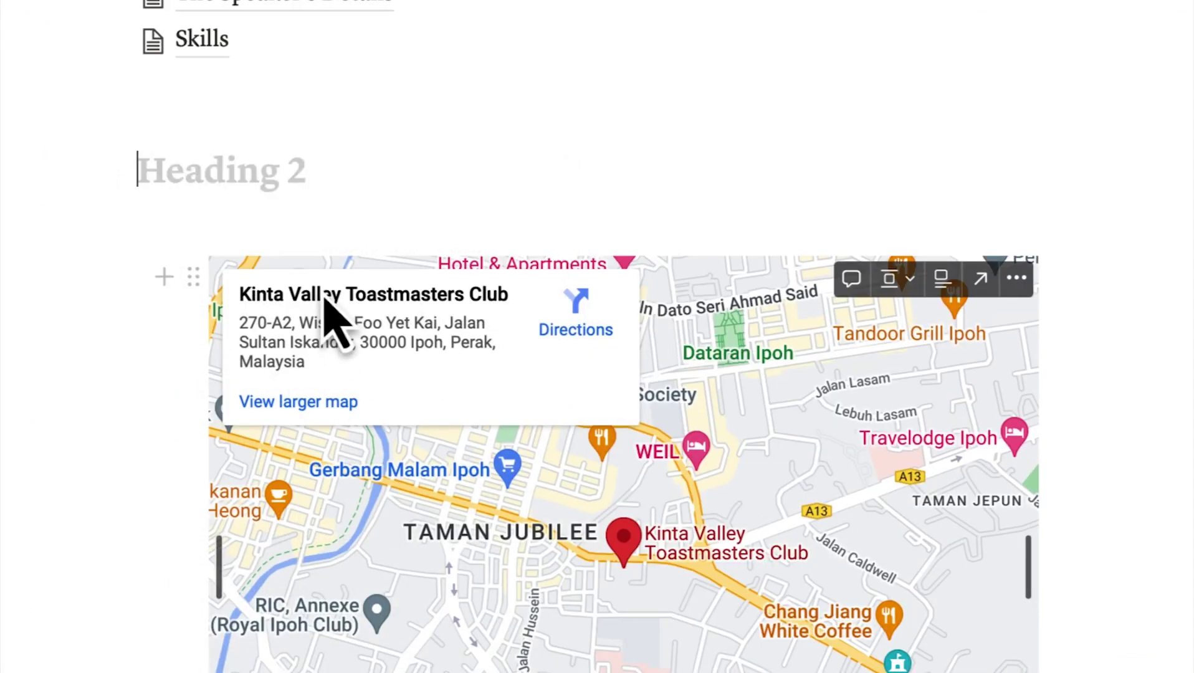
pyautogui.write('Map of our Club')
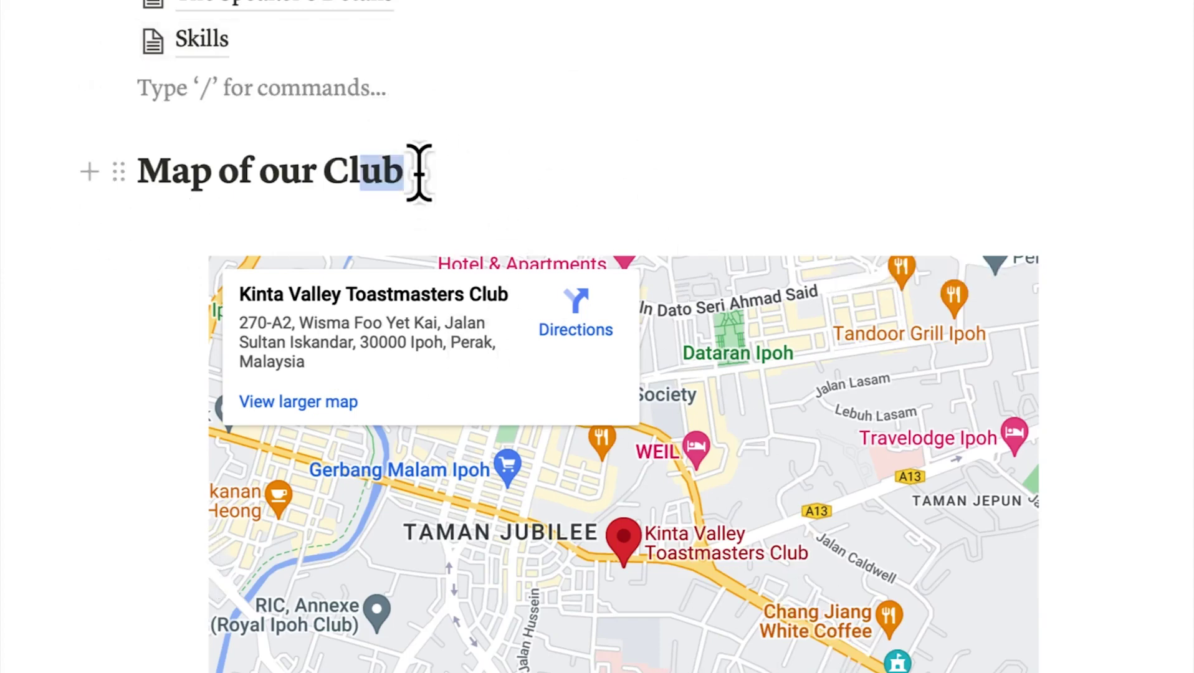
pyautogui.press('super+a')
pyautogui.write('Club Ad')
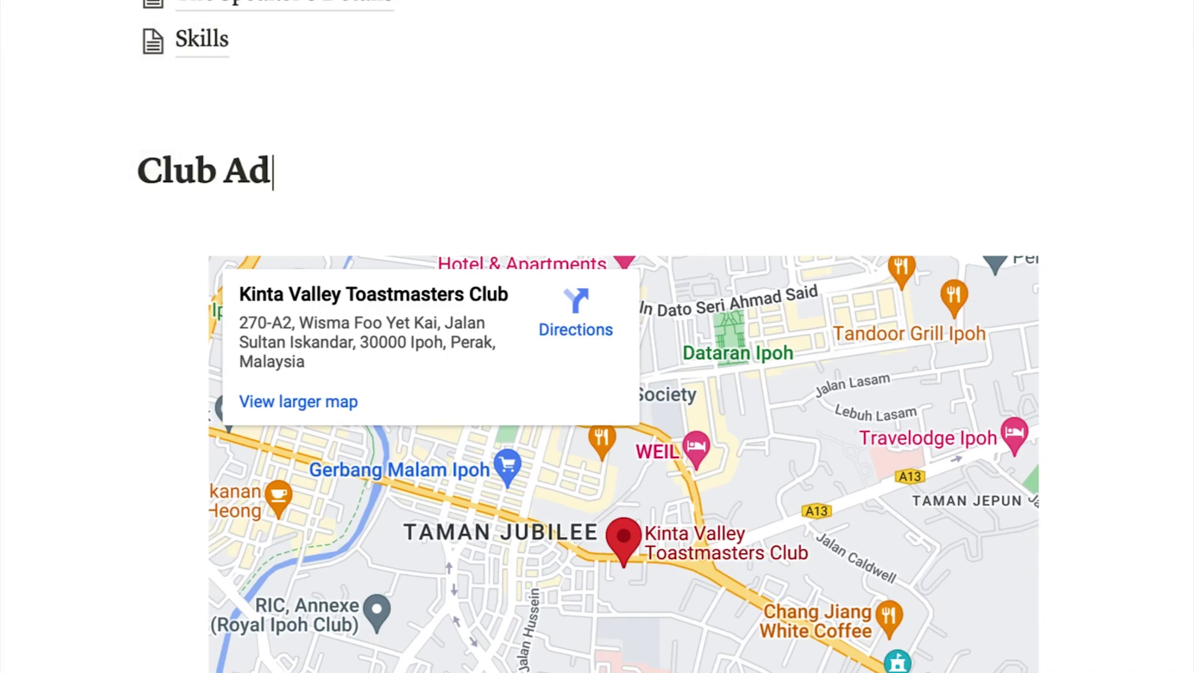
pyautogui.write('dress')
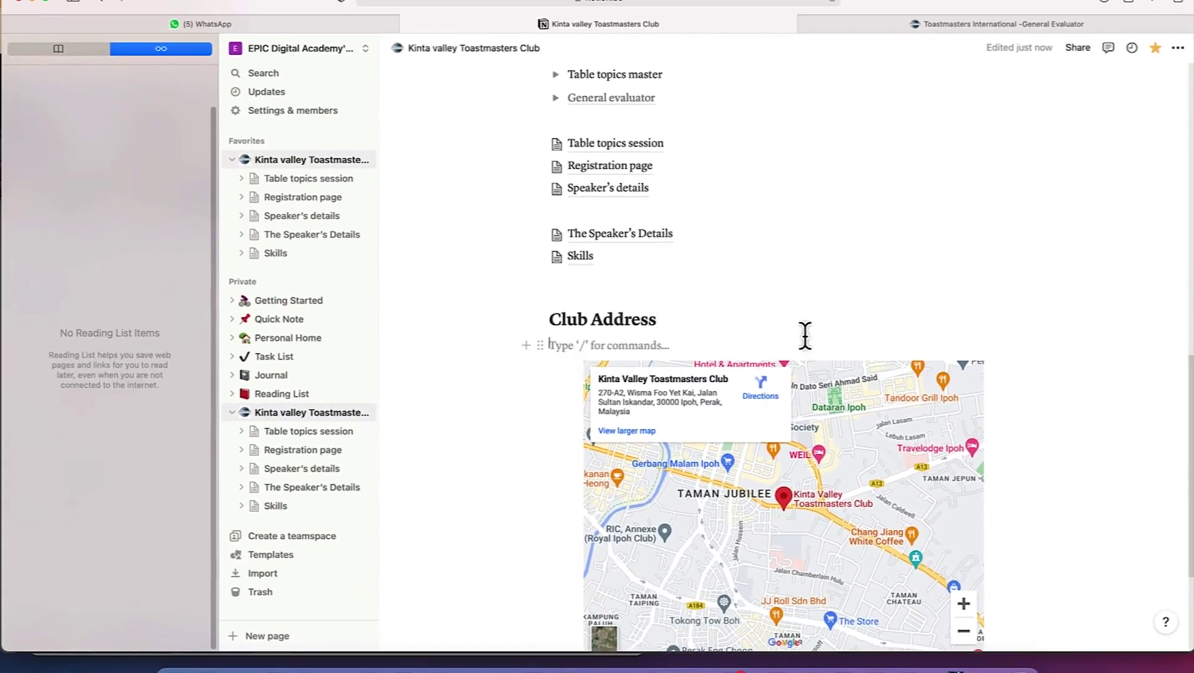
pyautogui.scroll(-3, 813, 392)
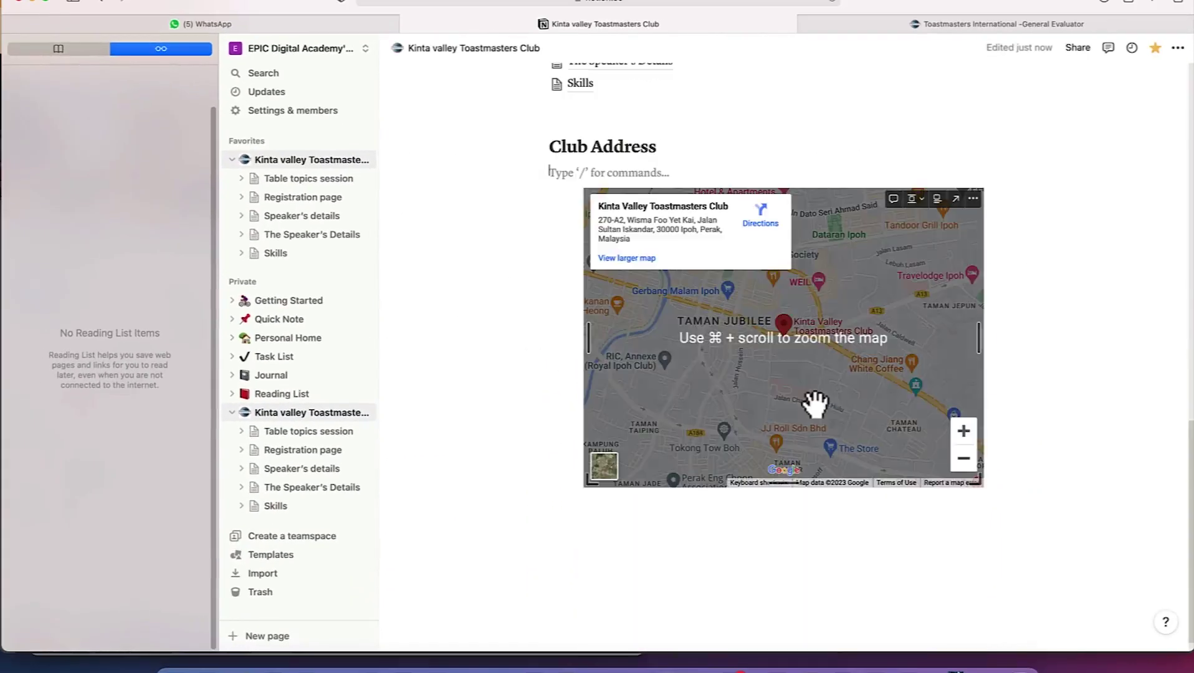
pyautogui.scroll(4, 751, 408)
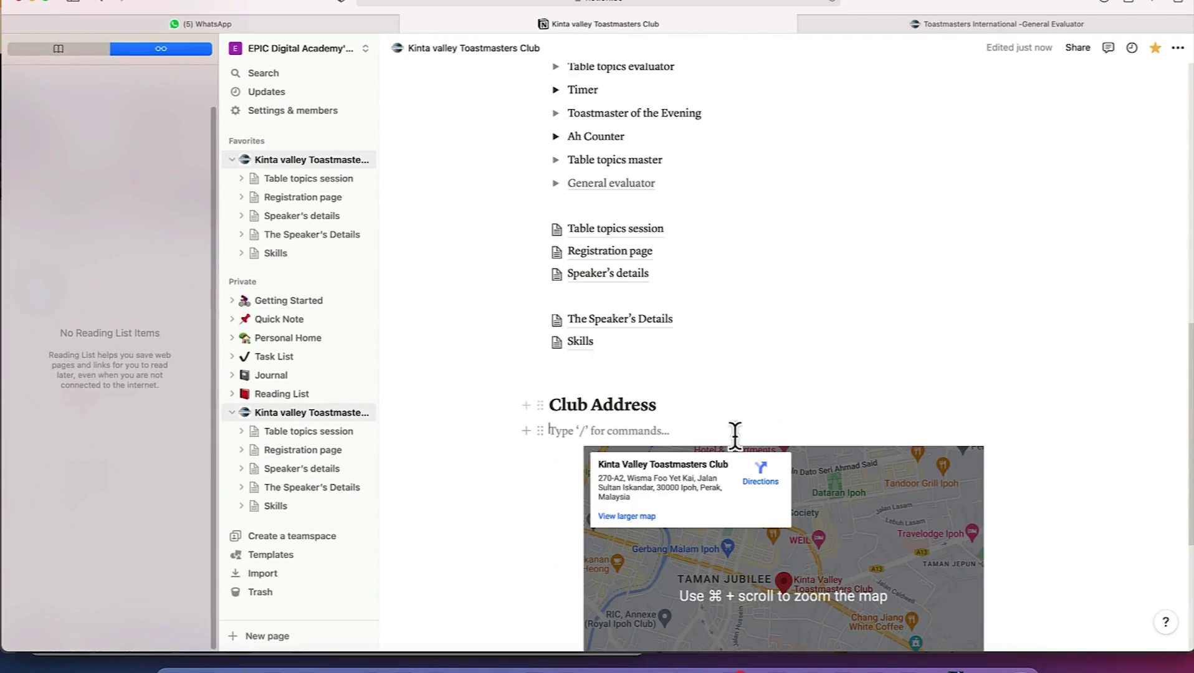